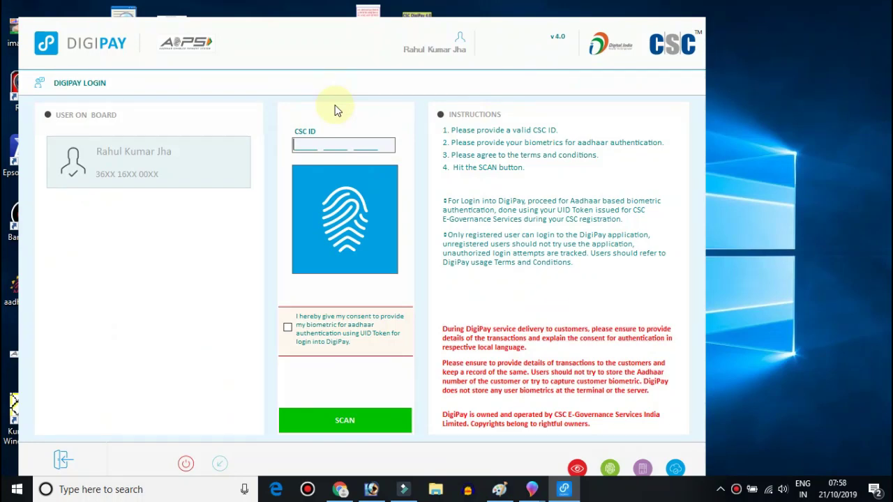
Paste the operator's CSC ID, tick the biometric consent box and start the login scan
{"action": "left_click", "coordinate": [302, 141]}
{"action": "key", "text": "ctrl+v"}
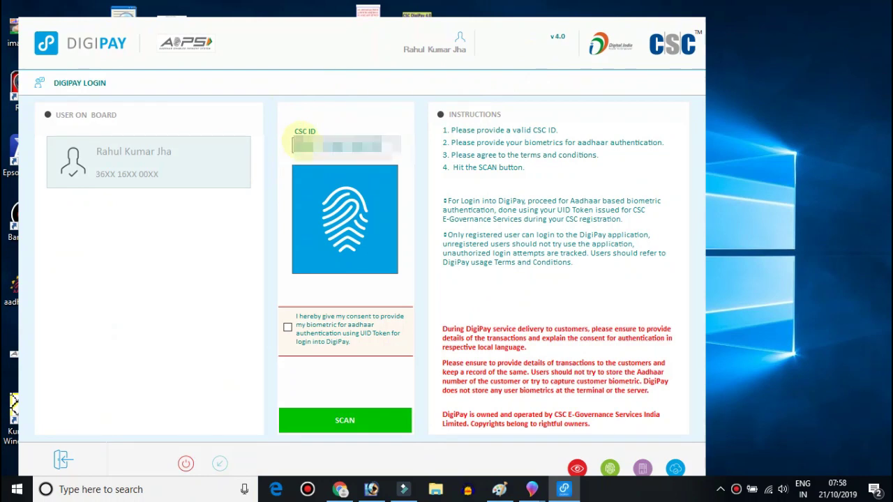
{"action": "left_click", "coordinate": [301, 336]}
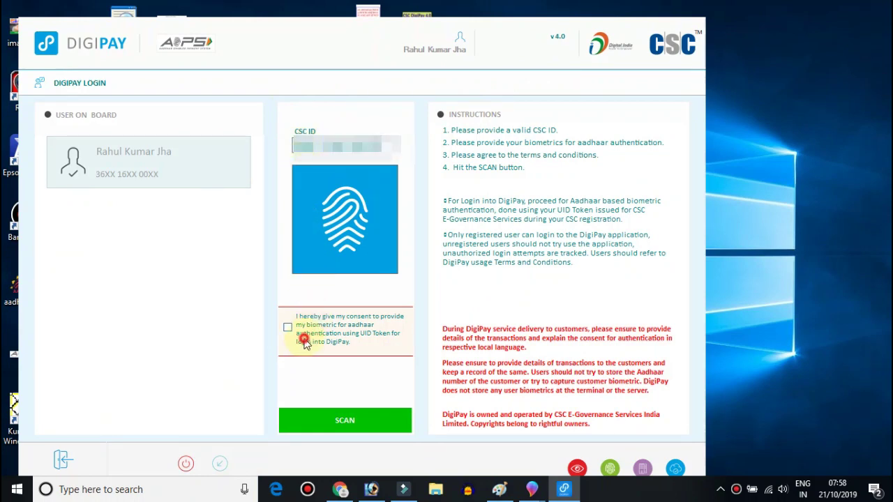
{"action": "left_click", "coordinate": [351, 420]}
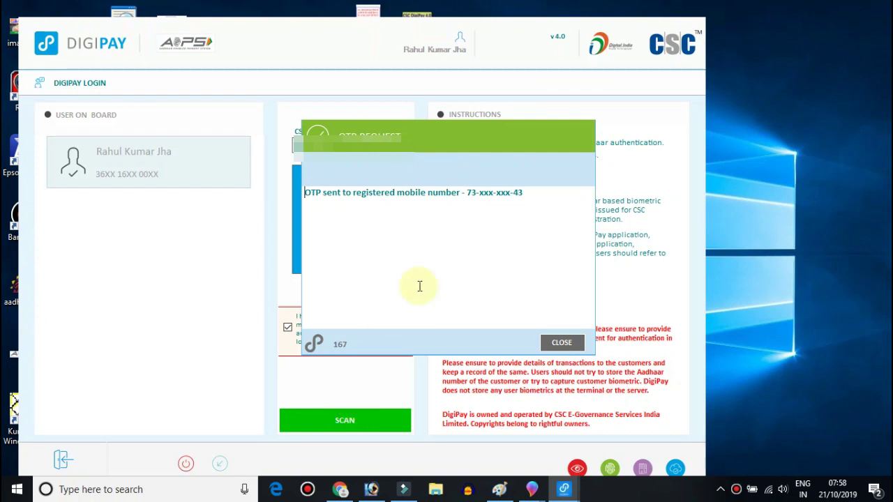
Enter and validate the login OTP, then relaunch DigiPay to reach the 0 INR dashboard
{"action": "left_click", "coordinate": [568, 342]}
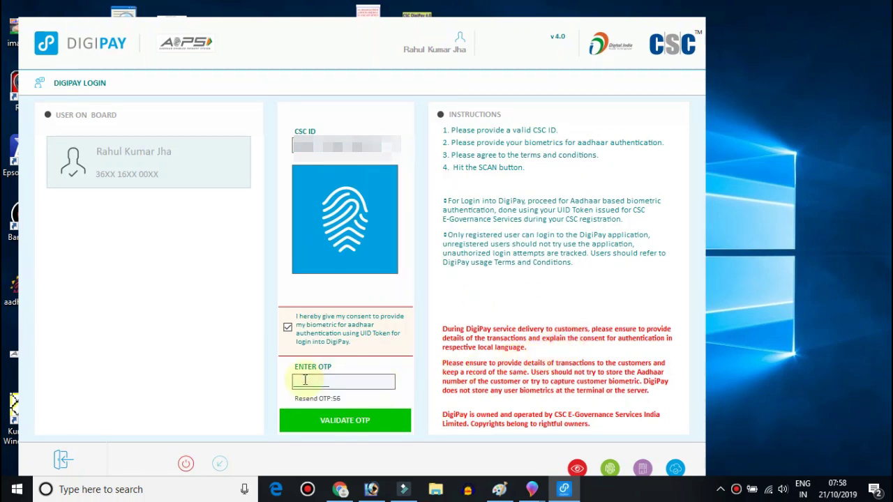
{"action": "left_click", "coordinate": [305, 380]}
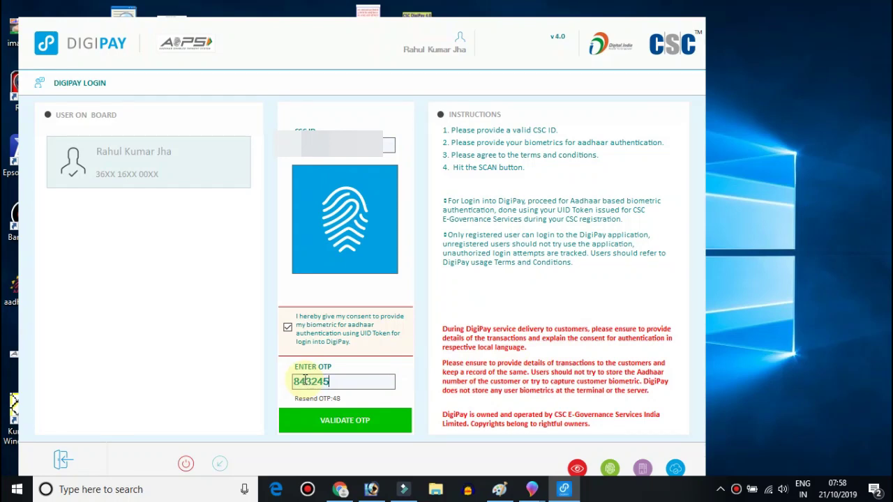
{"action": "left_click", "coordinate": [361, 420]}
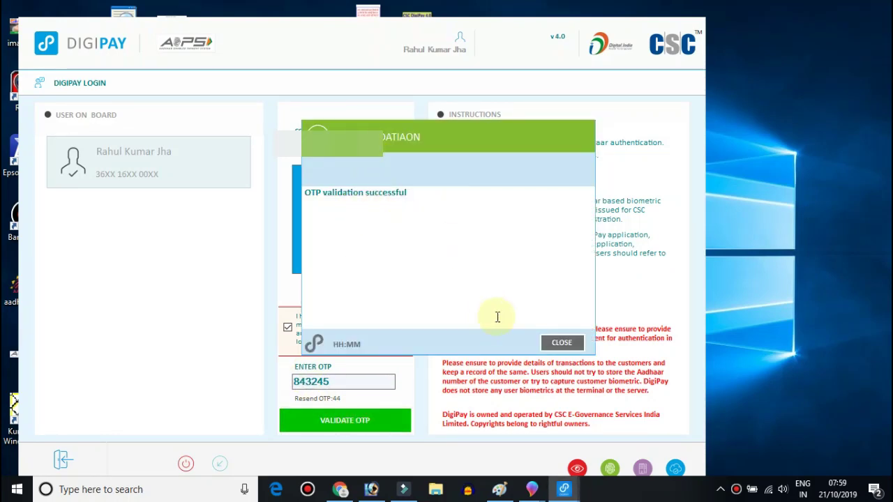
{"action": "left_click", "coordinate": [562, 342]}
{"action": "double_click", "coordinate": [367, 301]}
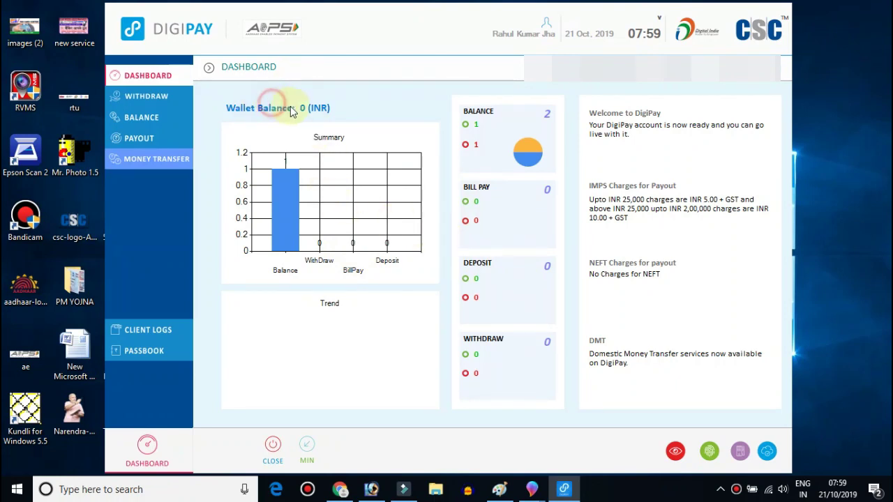
{"action": "left_click", "coordinate": [267, 113]}
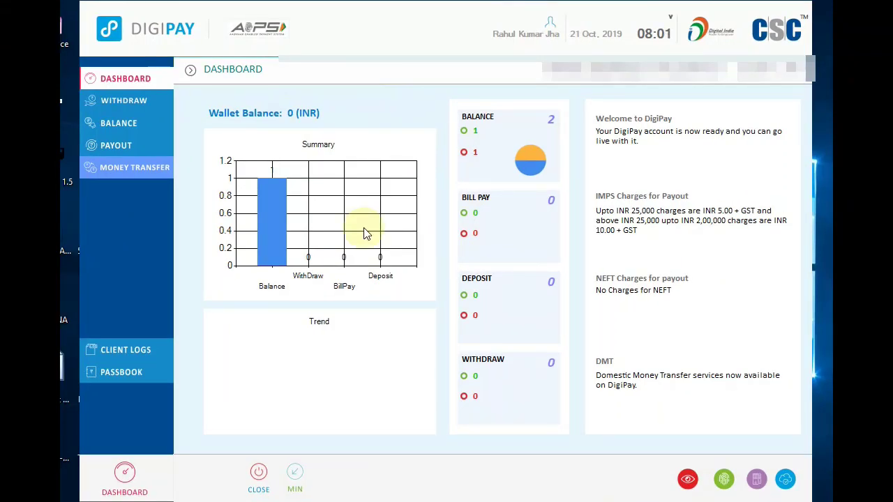
Look over the Withdraw form's Bank Name field, then switch to the Balance Enquiry form
{"action": "left_click", "coordinate": [129, 106]}
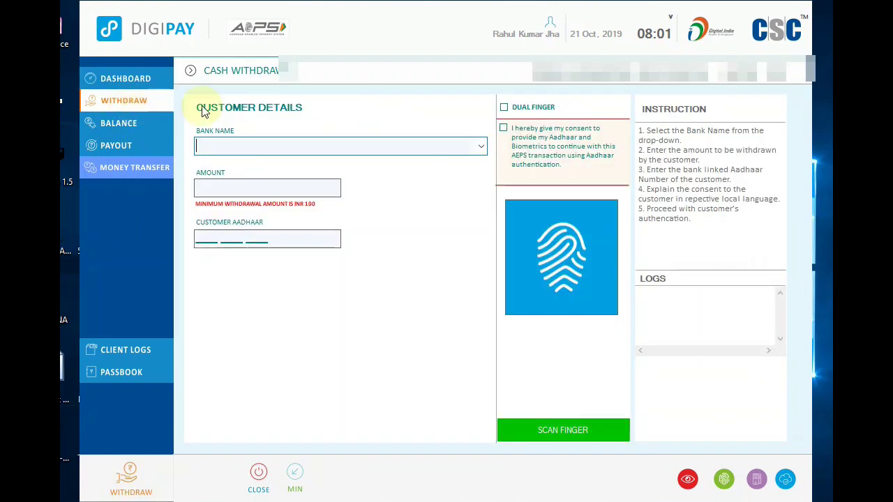
{"action": "left_click", "coordinate": [366, 146]}
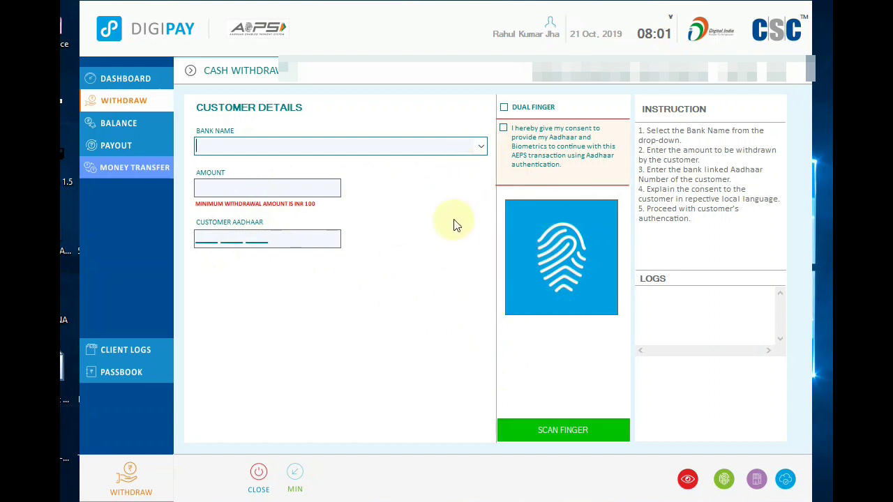
{"action": "left_click", "coordinate": [119, 131]}
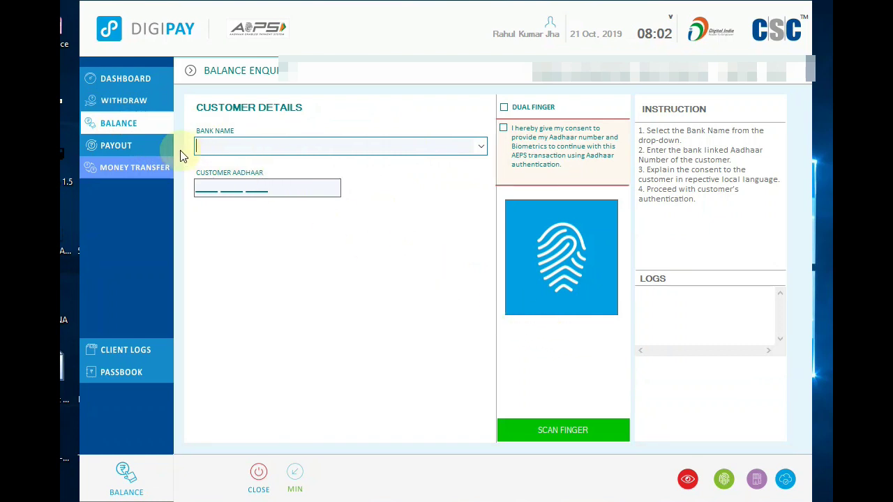
Open the Payout form and place the cursor in its CSC ID field
{"action": "left_click", "coordinate": [106, 147]}
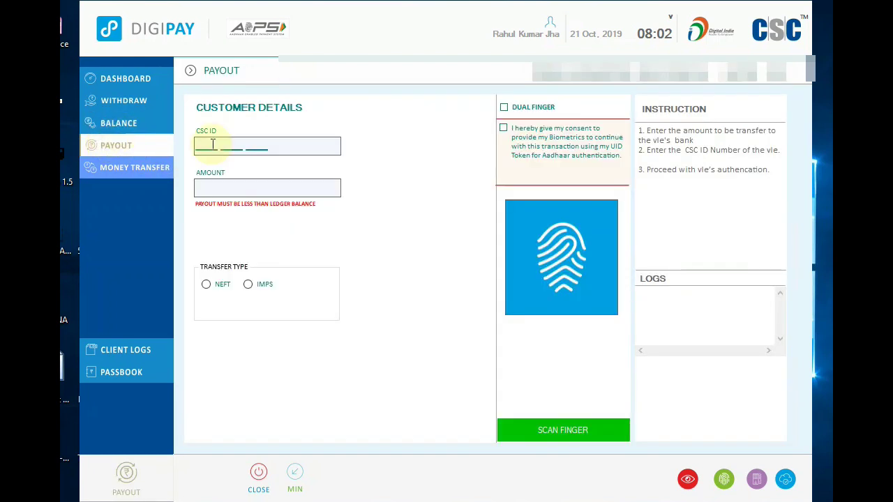
{"action": "left_click", "coordinate": [202, 143]}
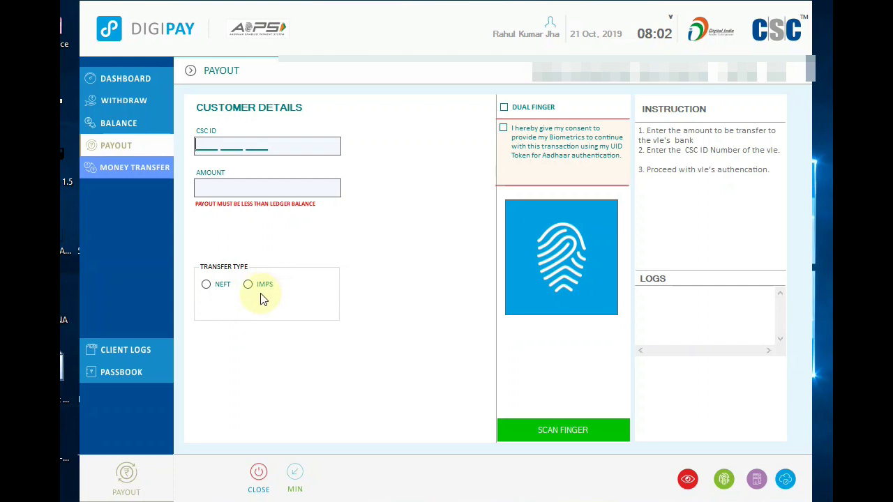
{"action": "left_click", "coordinate": [130, 80]}
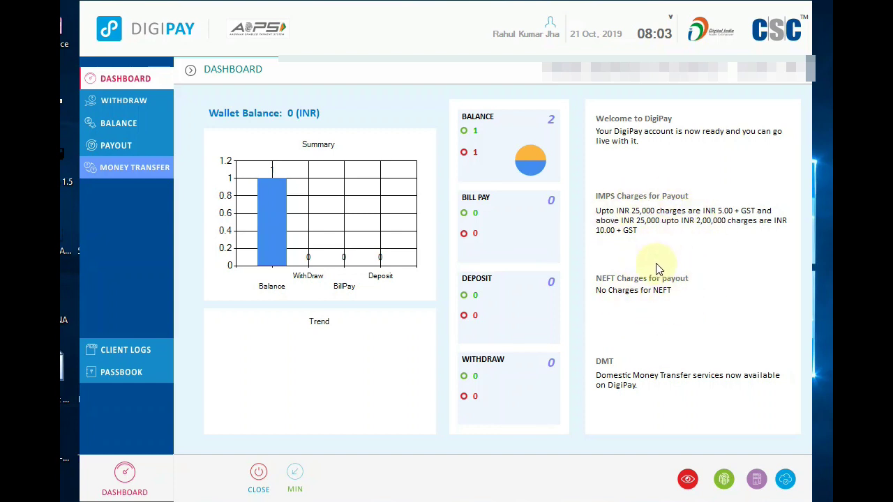
{"action": "left_click", "coordinate": [111, 153]}
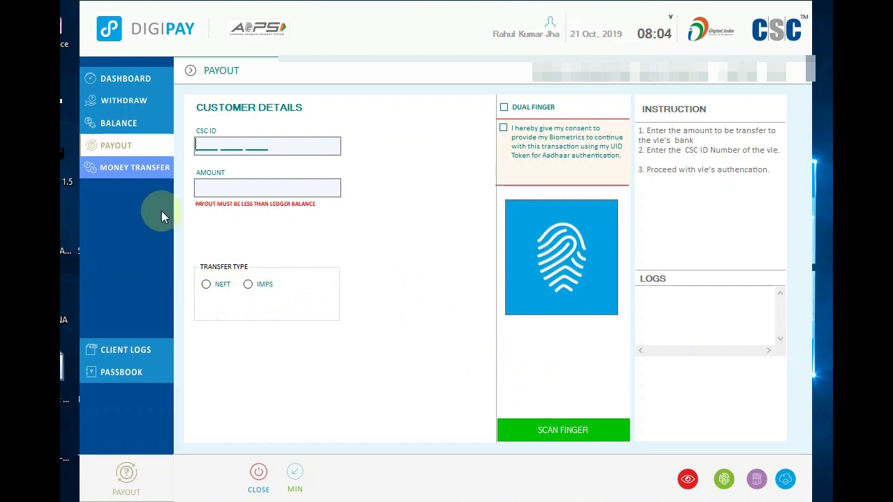
Under Money Transfer, fill in the Add Remitter form and request the registration OTP
{"action": "left_click", "coordinate": [134, 176]}
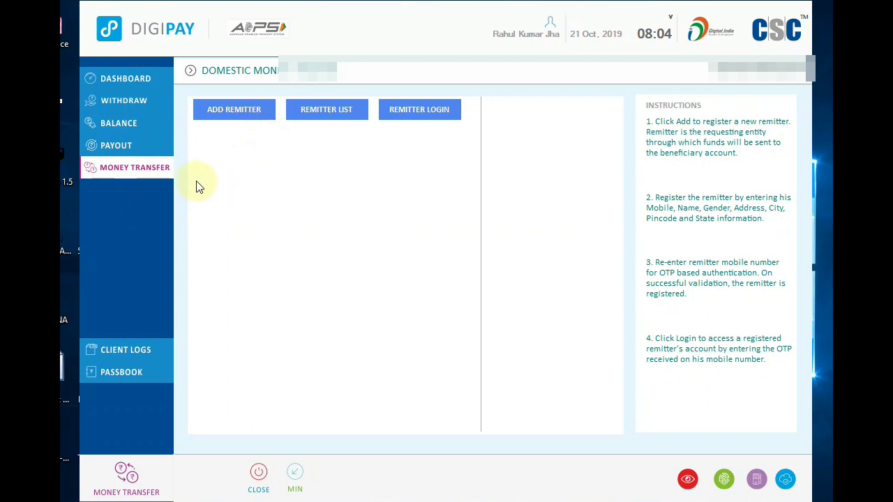
{"action": "left_click", "coordinate": [236, 113]}
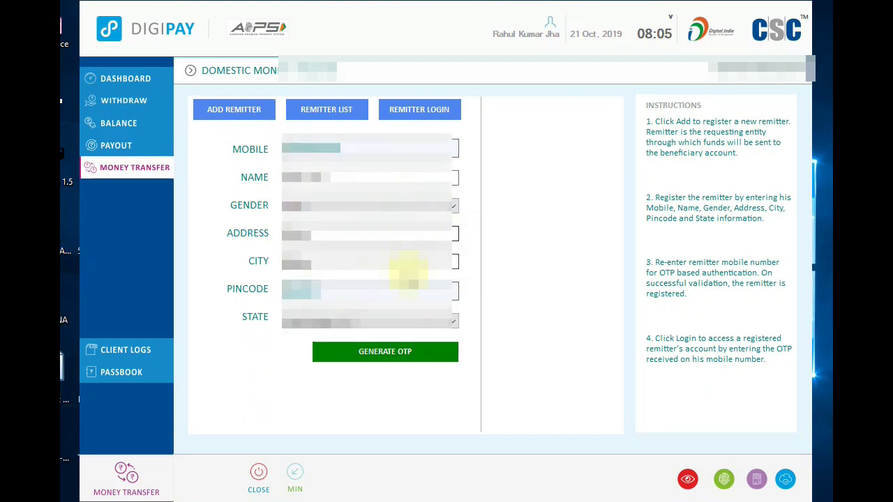
{"action": "left_click", "coordinate": [401, 358]}
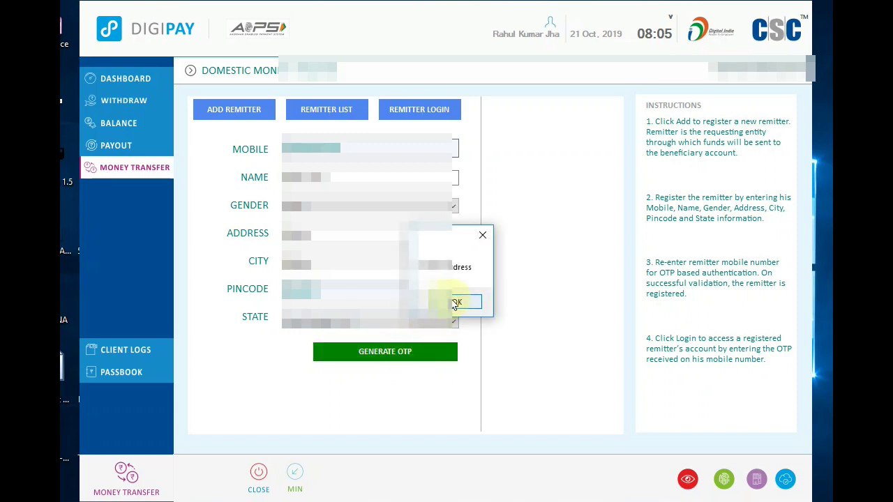
{"action": "left_click", "coordinate": [455, 305]}
Re-request the remitter's registration OTP, dismiss the OTP-sent notice and validate the OTP
{"action": "left_click", "coordinate": [394, 352]}
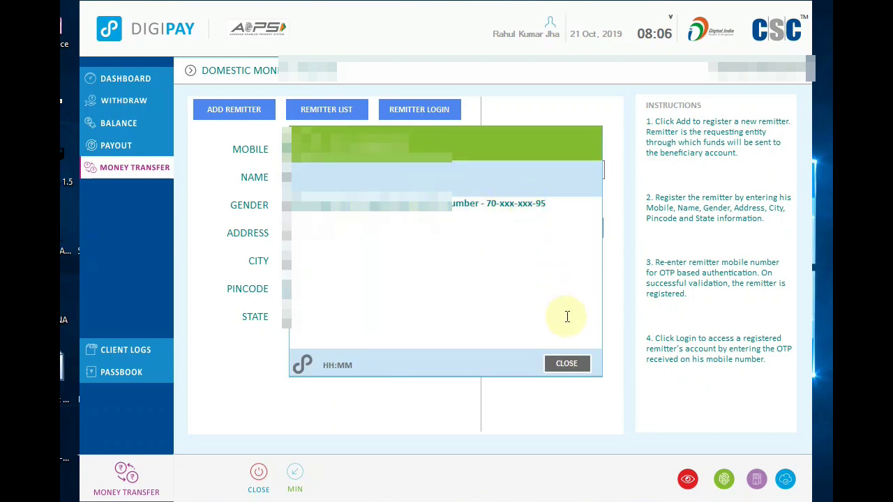
{"action": "left_click", "coordinate": [569, 363]}
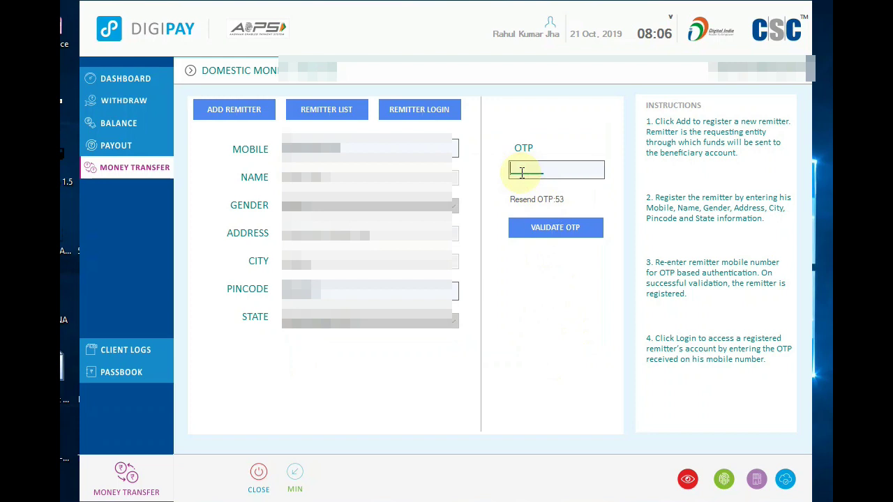
{"action": "left_click", "coordinate": [556, 227]}
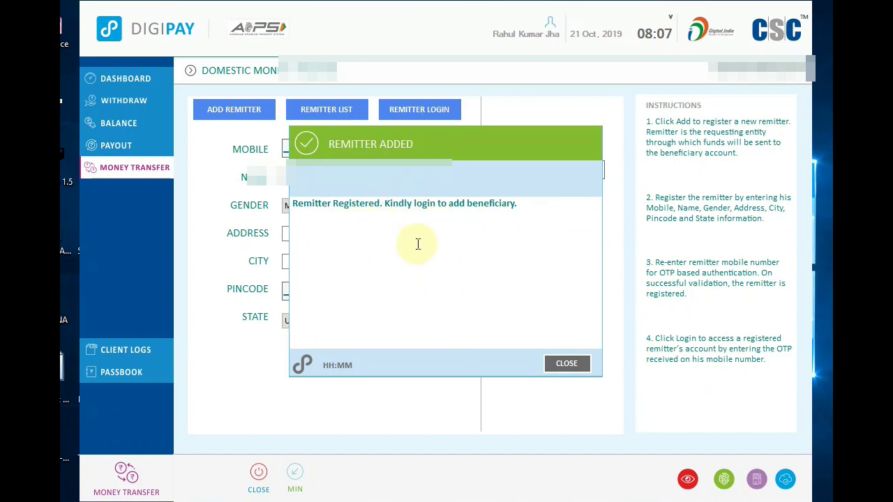
Close the Remitter Added notice and inspect the new remitter's mobile and name in the Remitter List
{"action": "left_click", "coordinate": [565, 363]}
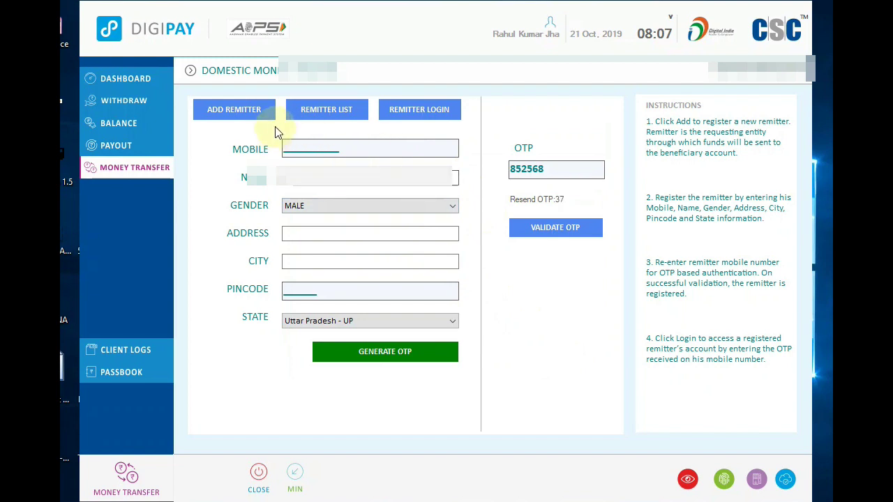
{"action": "left_click", "coordinate": [311, 111]}
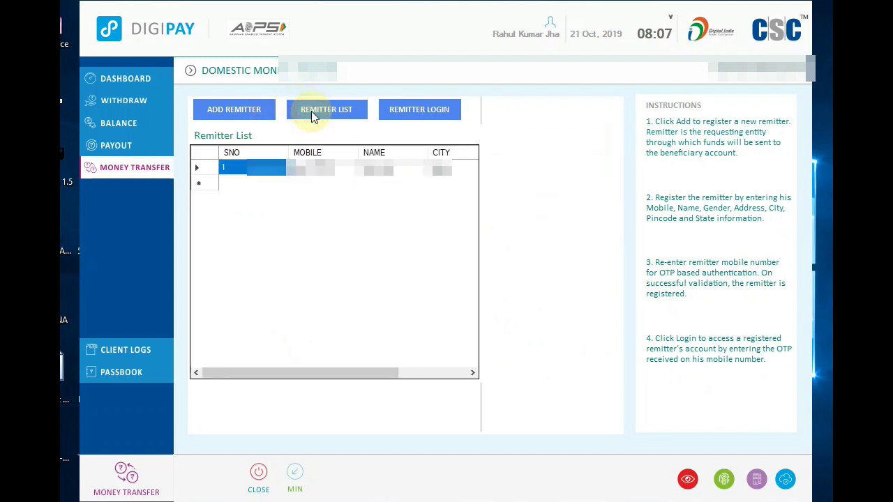
{"action": "left_click", "coordinate": [402, 210]}
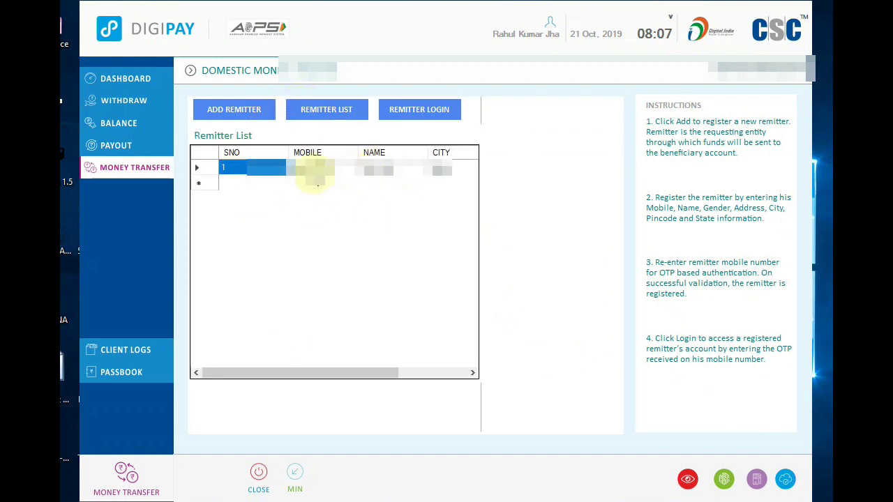
{"action": "left_click", "coordinate": [351, 171]}
{"action": "left_click", "coordinate": [388, 169]}
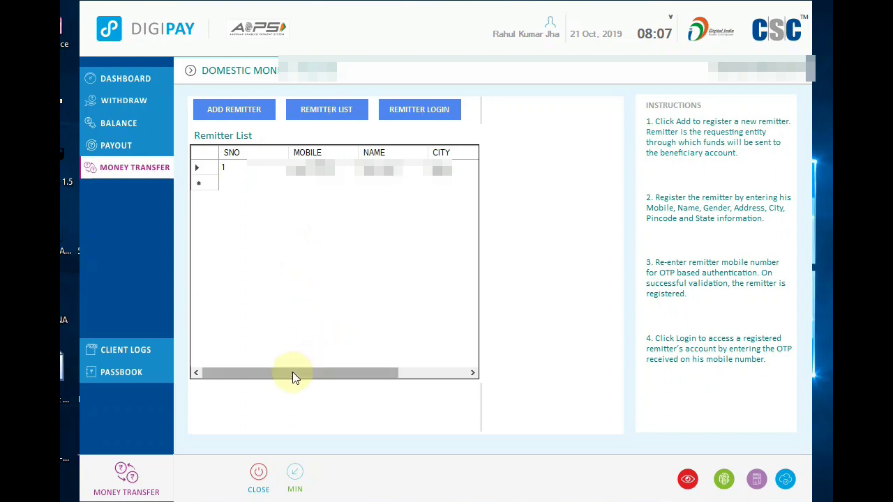
{"action": "mouse_move", "coordinate": [293, 373]}
{"action": "left_mouse_down"}
{"action": "mouse_move", "coordinate": [366, 367]}
{"action": "mouse_move", "coordinate": [281, 363]}
{"action": "left_mouse_up"}
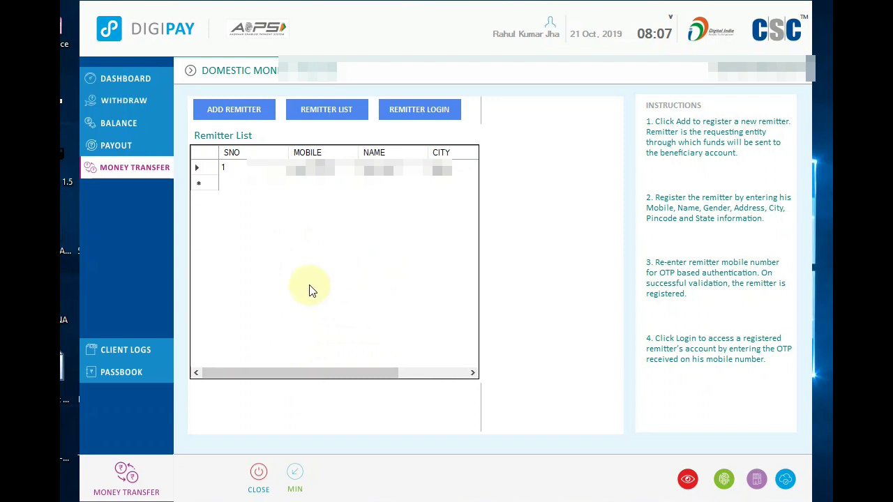
Revisit the registration form and Remitter List, then bring up the Remitter Login form
{"action": "left_click", "coordinate": [249, 105]}
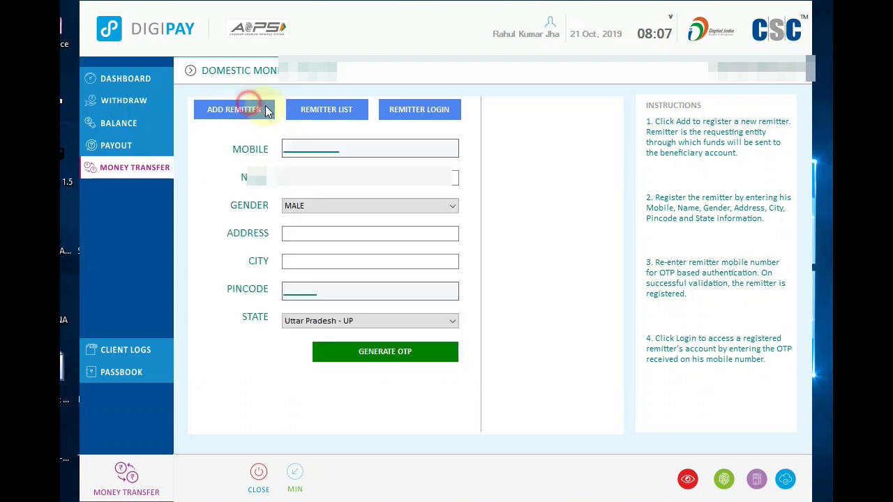
{"action": "left_click", "coordinate": [308, 109]}
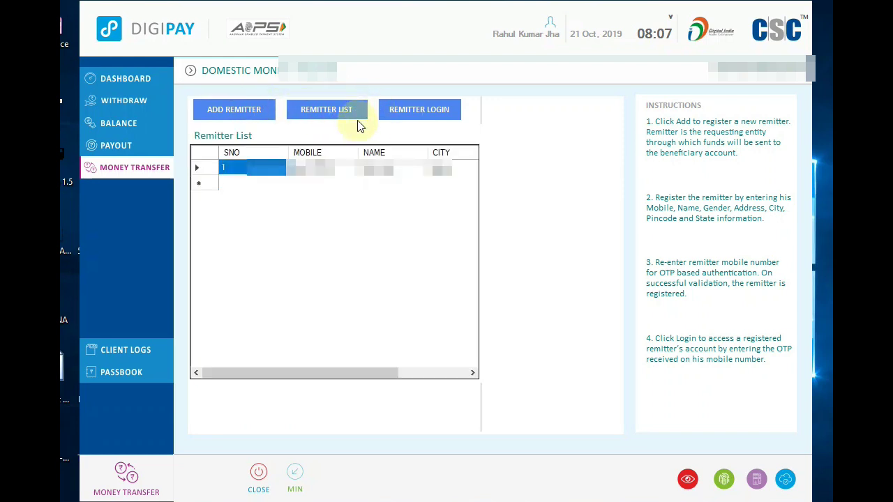
{"action": "left_click", "coordinate": [426, 112]}
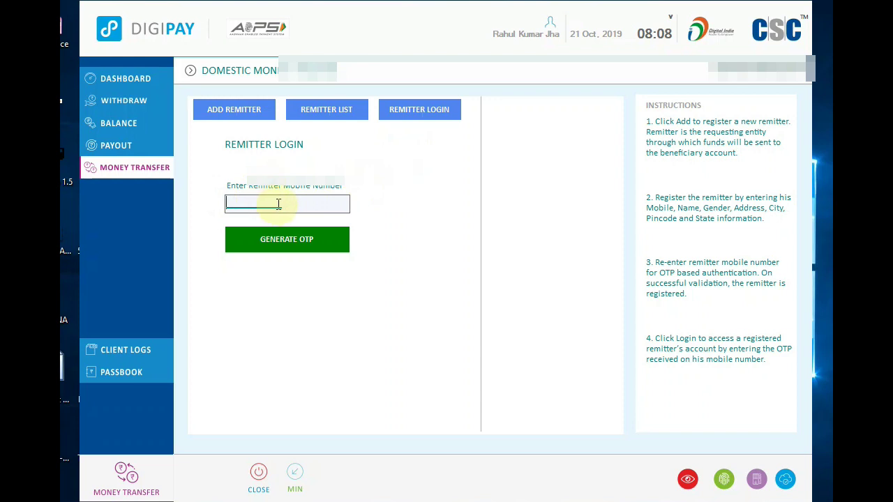
From the dashboard, go to Money Transfer > Remitter Login, enter the remitter's mobile number and request an OTP
{"action": "left_click", "coordinate": [138, 78]}
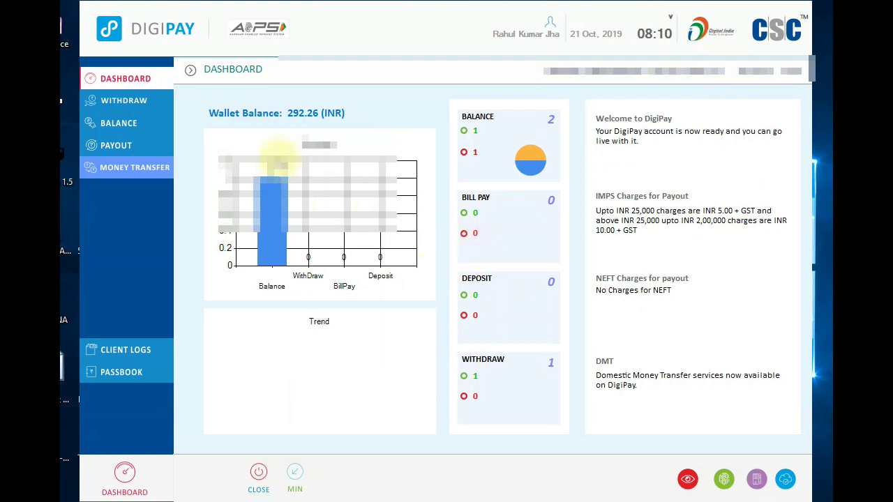
{"action": "left_click", "coordinate": [122, 170]}
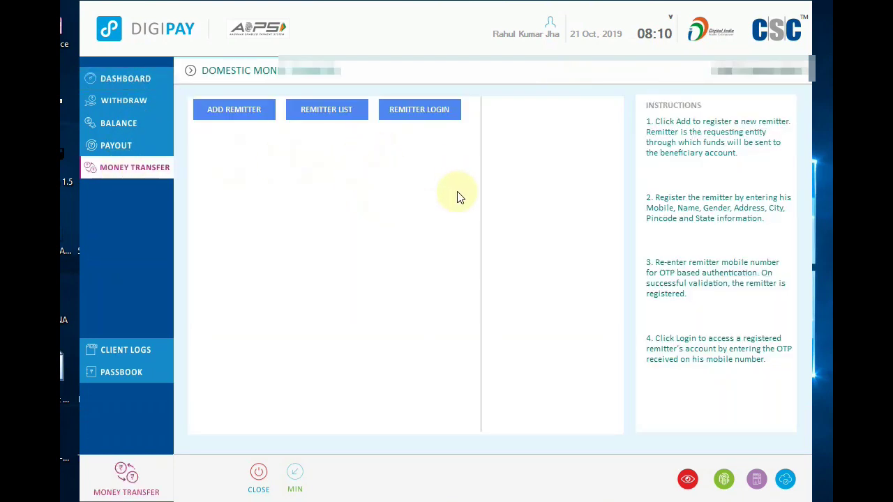
{"action": "left_click", "coordinate": [417, 112]}
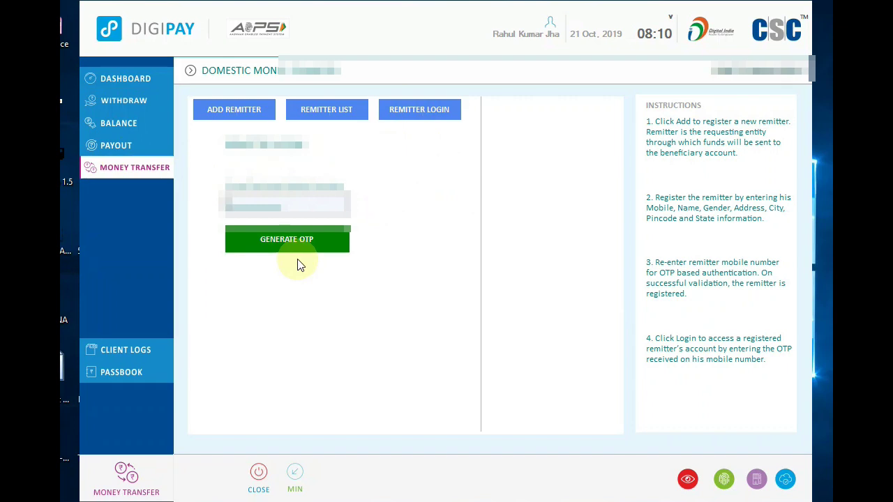
{"action": "type", "text": "98"}
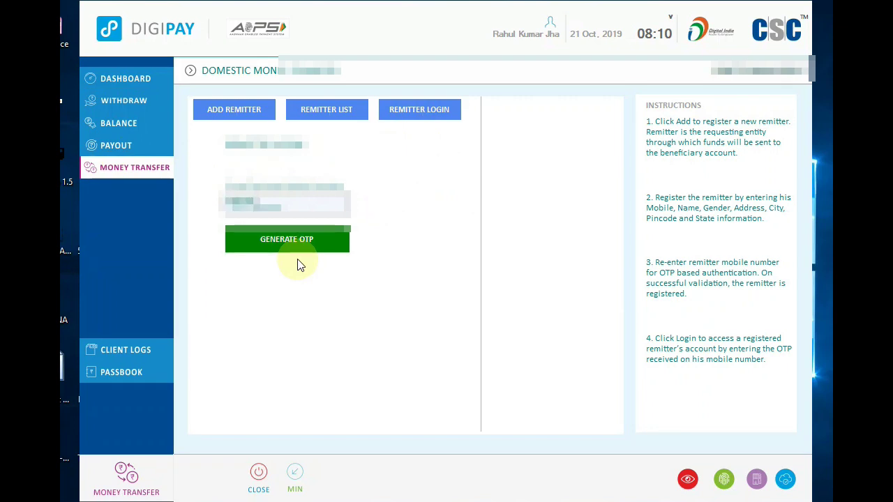
{"action": "type", "text": "7654"}
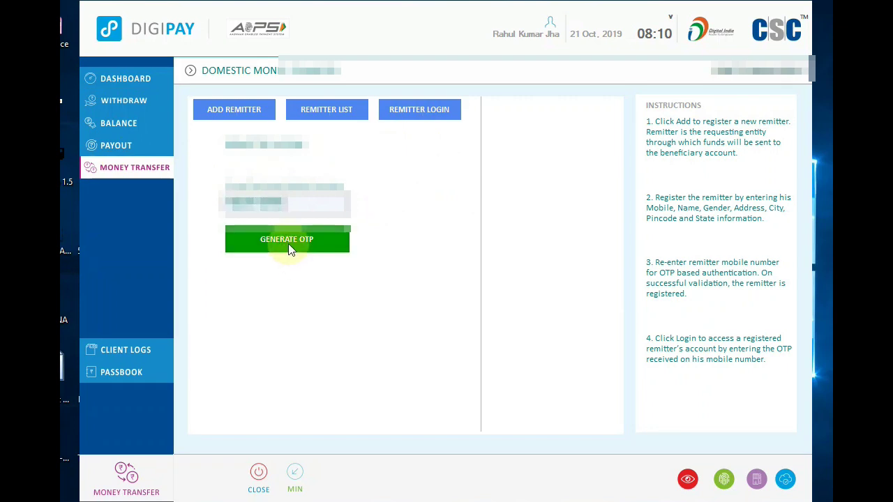
{"action": "left_click", "coordinate": [289, 245]}
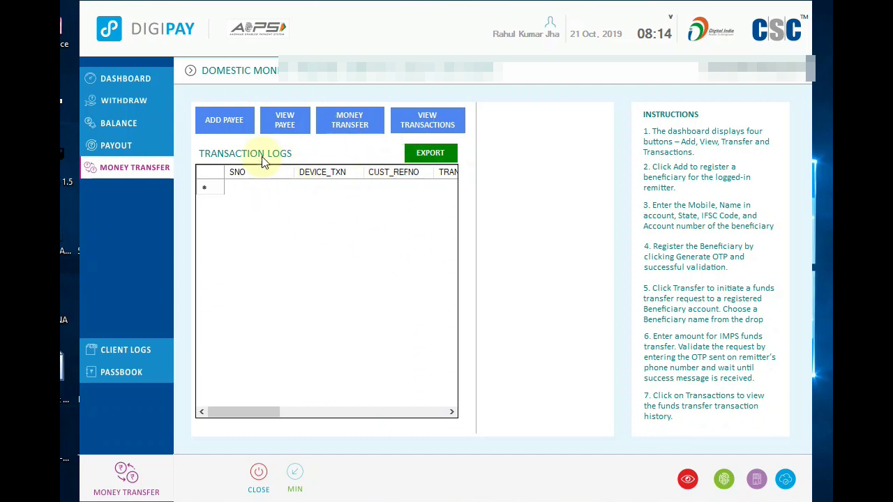
Fill in the Add Payee form with the beneficiary's mobile, name and account details and request an OTP
{"action": "left_click", "coordinate": [212, 122]}
{"action": "left_click", "coordinate": [317, 160]}
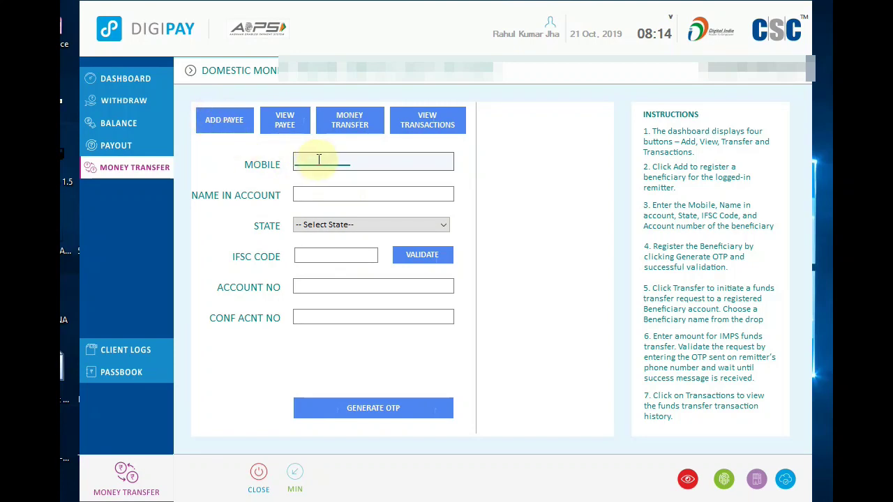
{"action": "left_click", "coordinate": [319, 203]}
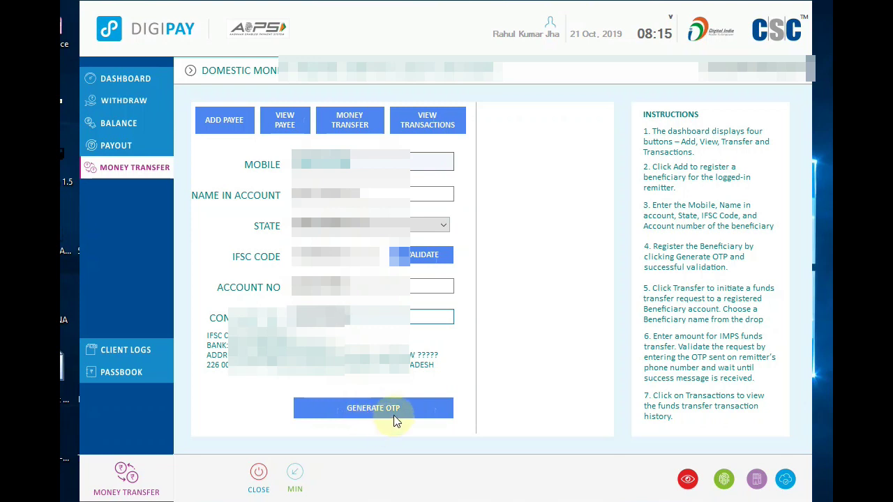
{"action": "left_click", "coordinate": [375, 409]}
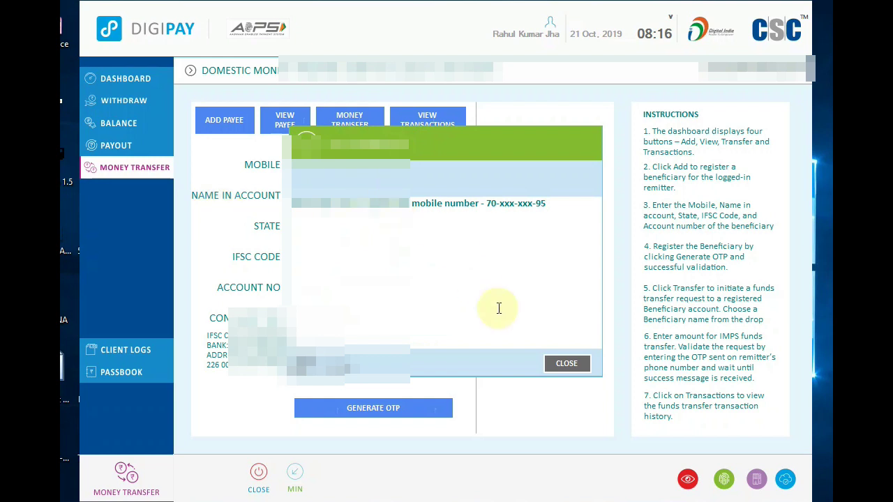
Validate the beneficiary OTP, close the Beneficiary Added notice and view the payee in the Beneficiary List
{"action": "left_click", "coordinate": [564, 363]}
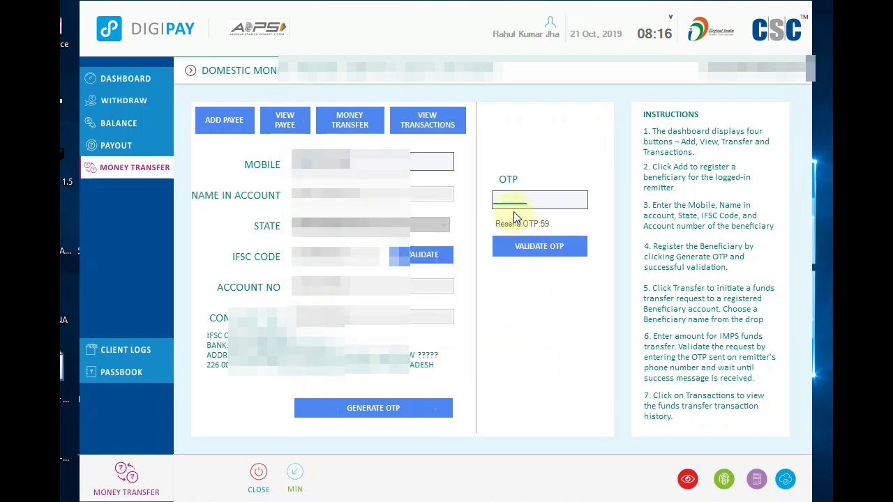
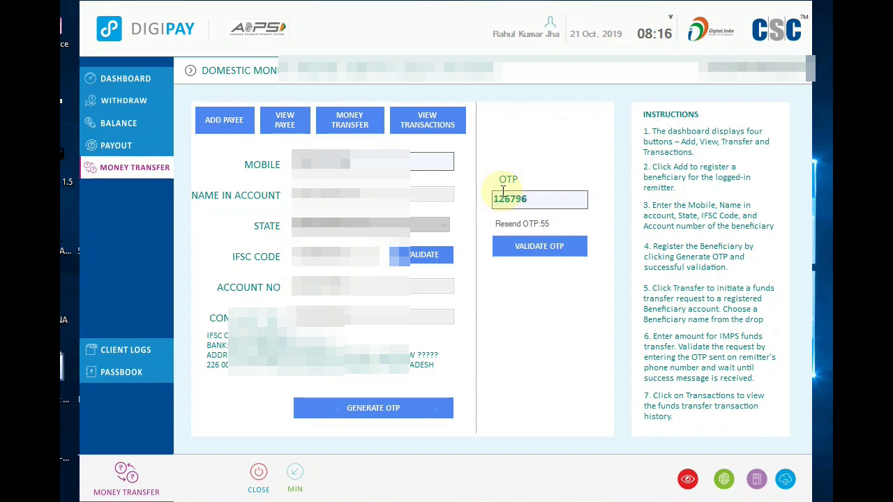
{"action": "left_click", "coordinate": [548, 247]}
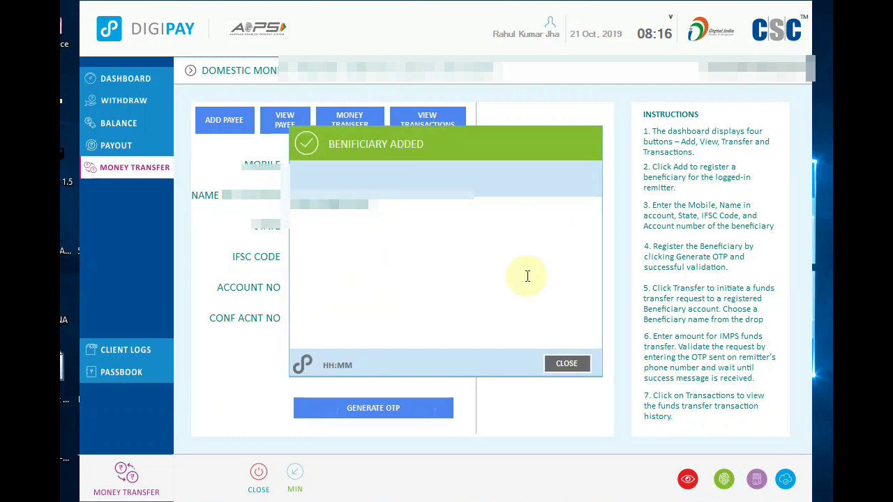
{"action": "left_click", "coordinate": [567, 363]}
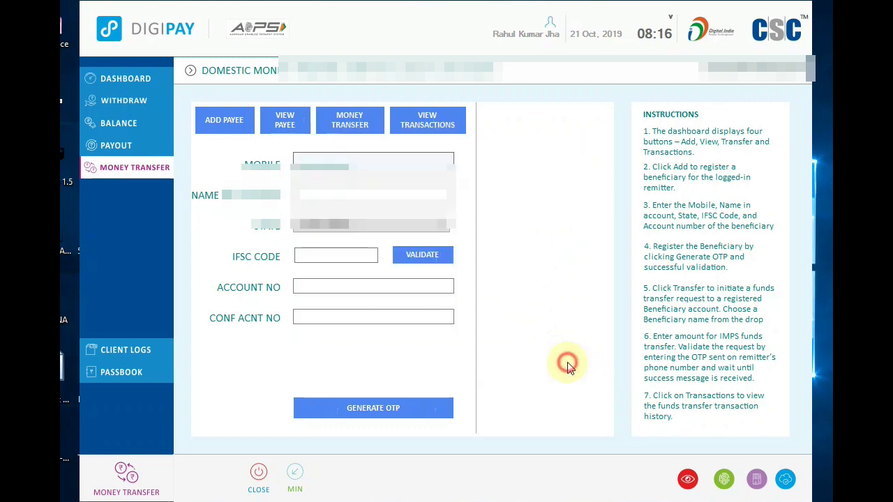
{"action": "left_click", "coordinate": [292, 128]}
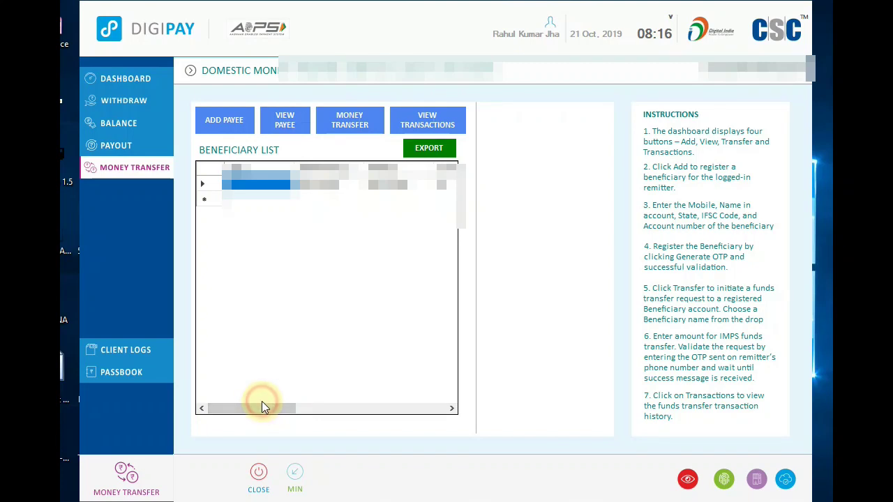
{"action": "left_click_drag", "start_coordinate": [252, 403], "coordinate": [431, 407]}
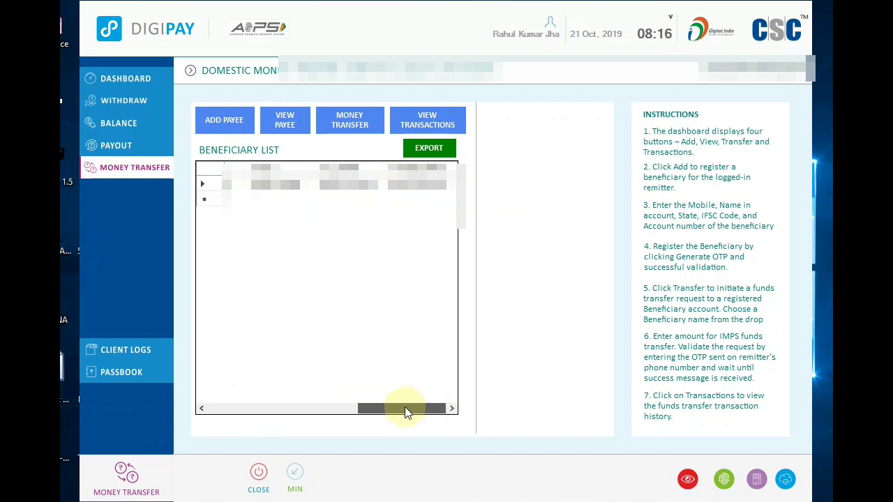
{"action": "left_click_drag", "start_coordinate": [410, 413], "coordinate": [235, 395]}
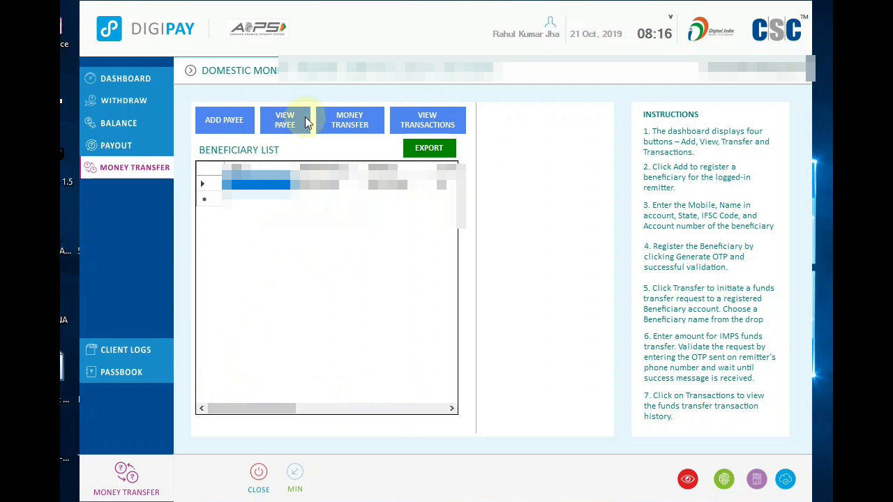
Open Money Transfer and select the newly added beneficiary as the payee
{"action": "left_click", "coordinate": [351, 127]}
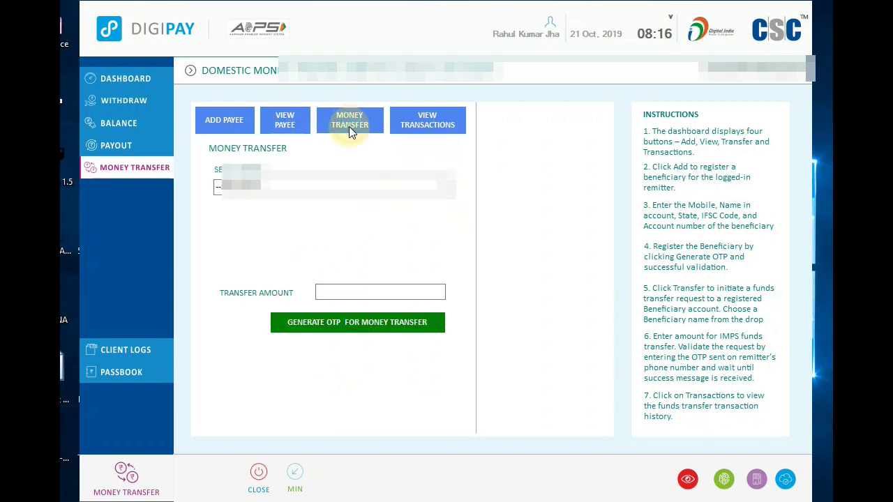
{"action": "left_click", "coordinate": [445, 190]}
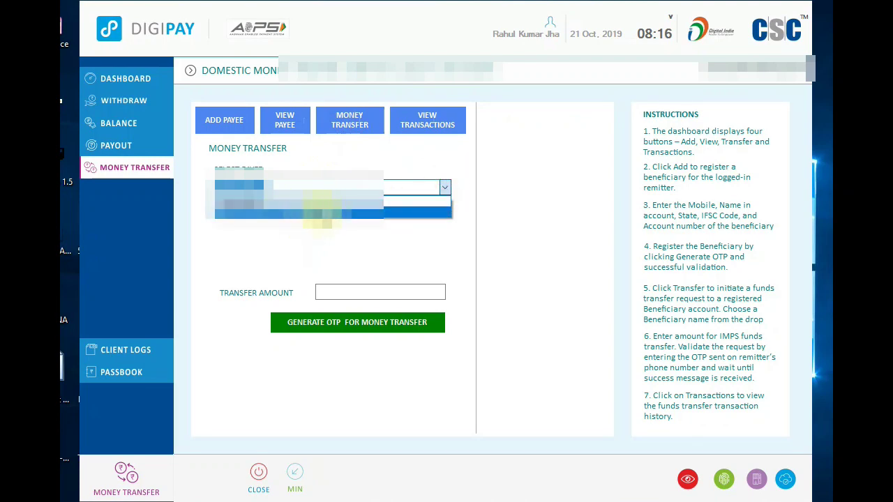
{"action": "left_click", "coordinate": [325, 213]}
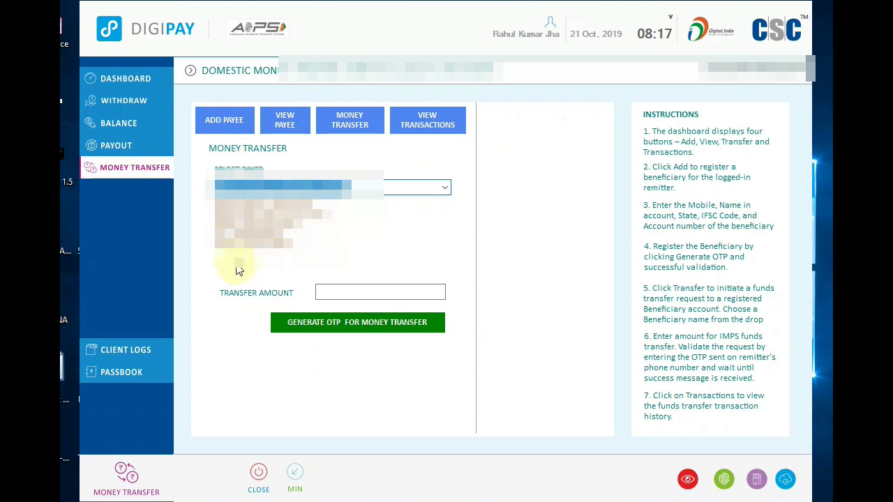
Enter 100 INR as the transfer amount and generate the transfer OTP
{"action": "left_click", "coordinate": [350, 292]}
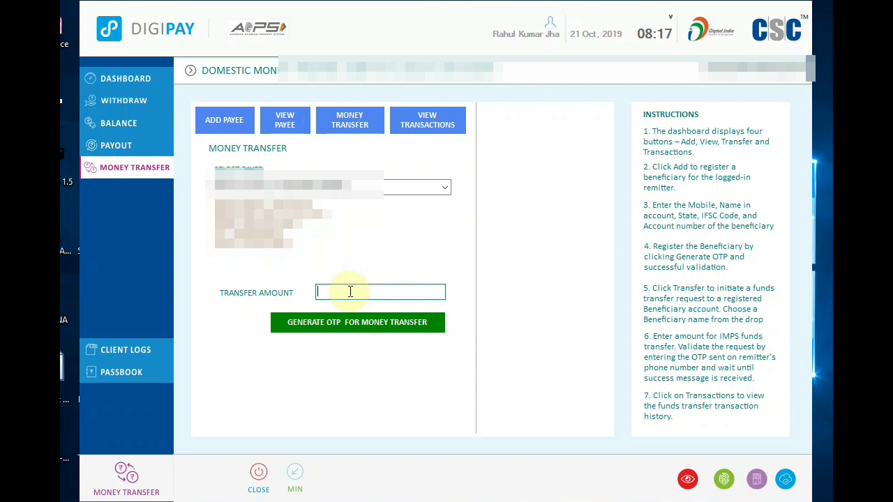
{"action": "type", "text": "1000"}
{"action": "key", "text": "BackSpace"}
{"action": "key", "text": "BackSpace"}
{"action": "key", "text": "BackSpace"}
{"action": "key", "text": "BackSpace"}
{"action": "type", "text": "100"}
{"action": "left_click", "coordinate": [375, 321]}
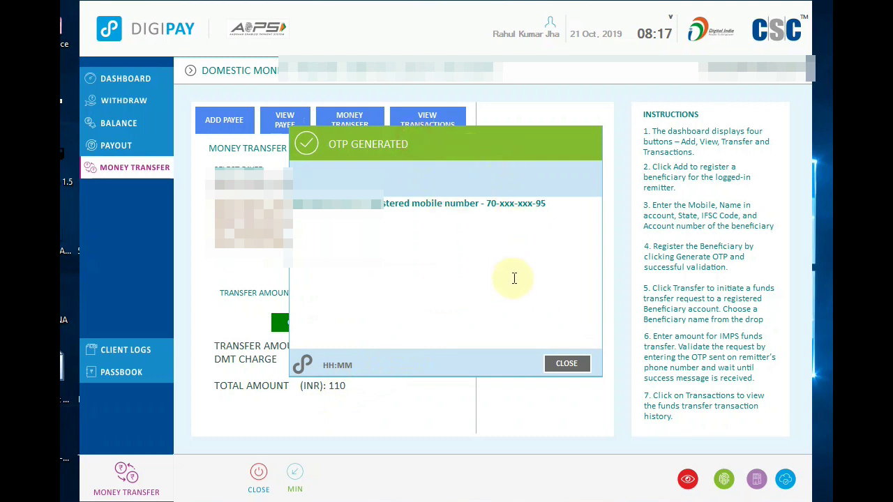
Dismiss the OTP notice, enter the received OTP and validate it to send the 100 INR
{"action": "left_click", "coordinate": [585, 364]}
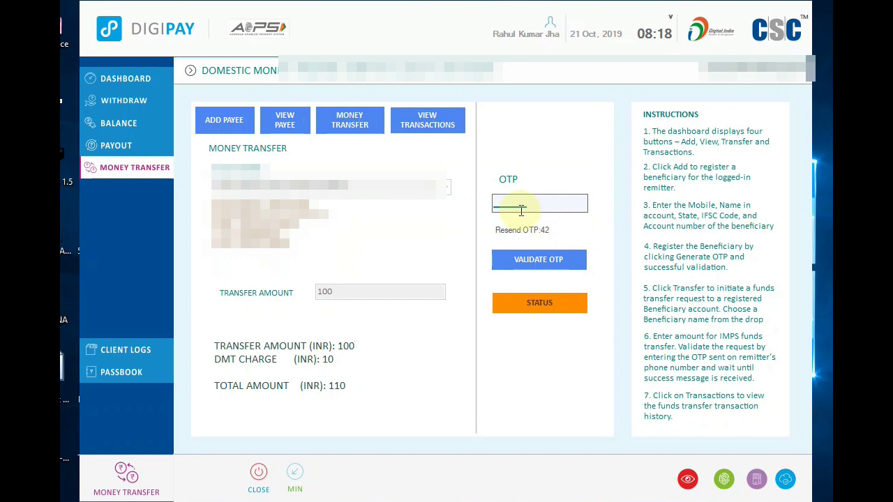
{"action": "left_click", "coordinate": [505, 203]}
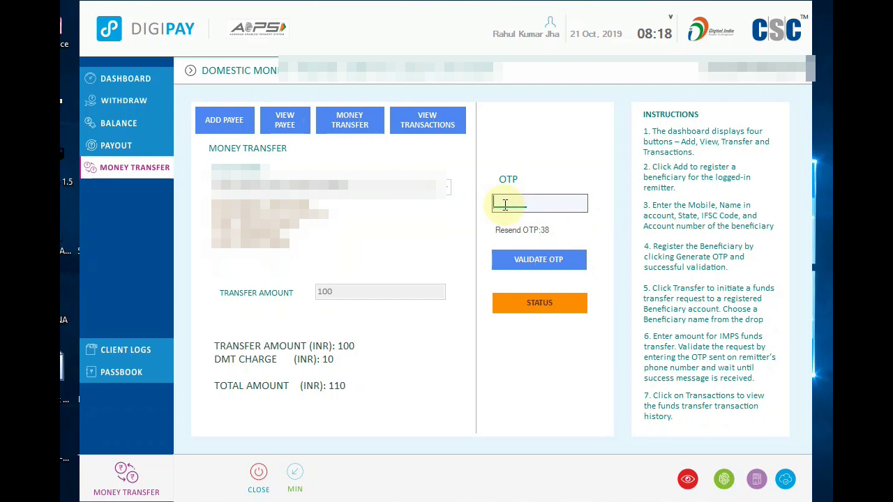
{"action": "left_click", "coordinate": [546, 264]}
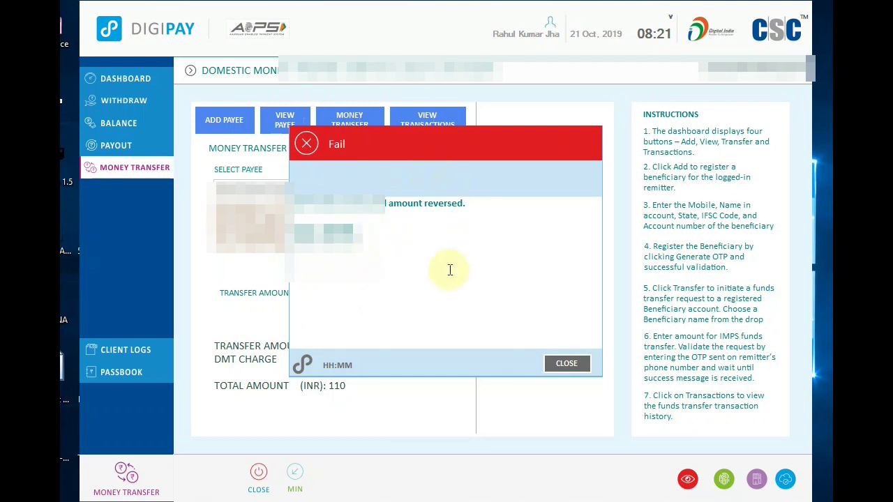
{"action": "left_click", "coordinate": [565, 364]}
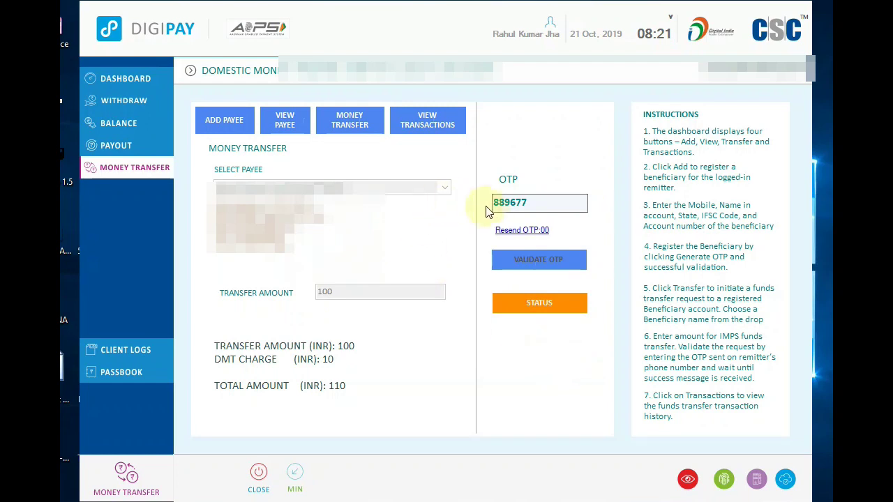
{"action": "left_click", "coordinate": [540, 258]}
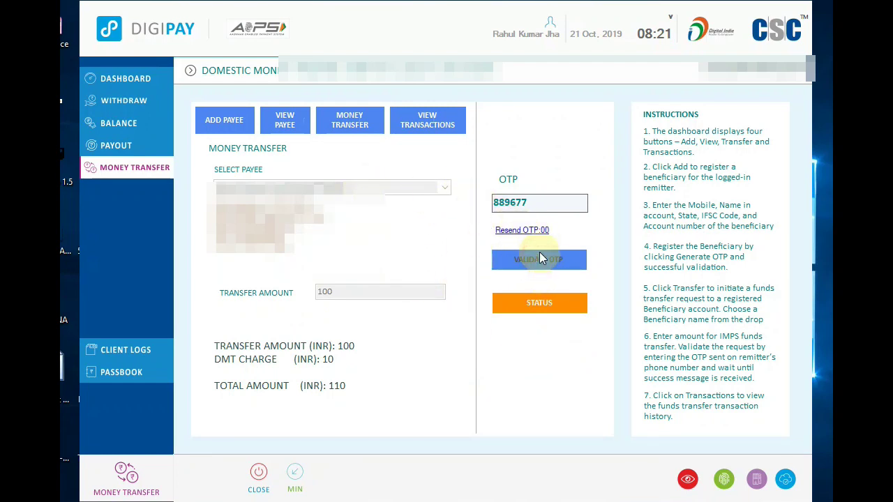